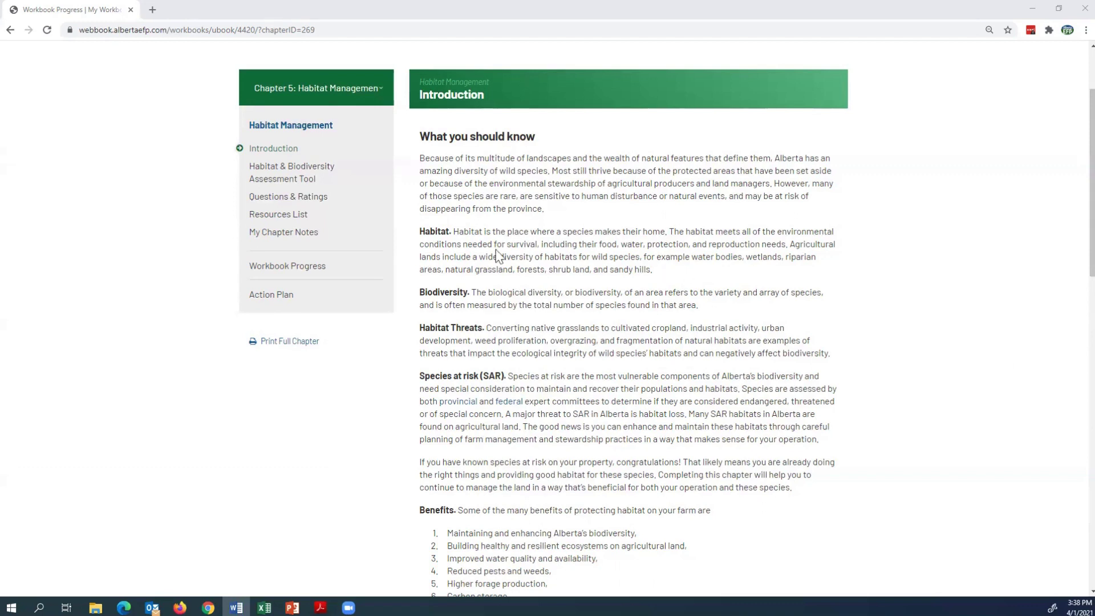
# - Open the Habitat & Biodiversity Assessment Tool section in the chapter sidebar and launch the tool
pyautogui.click(302, 178)
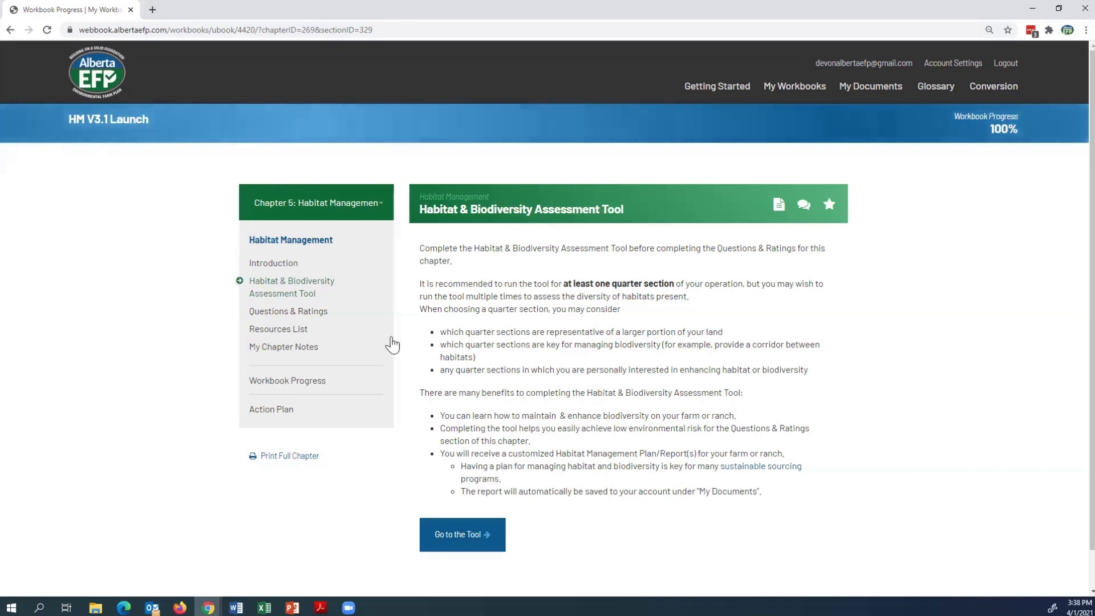
pyautogui.click(468, 545)
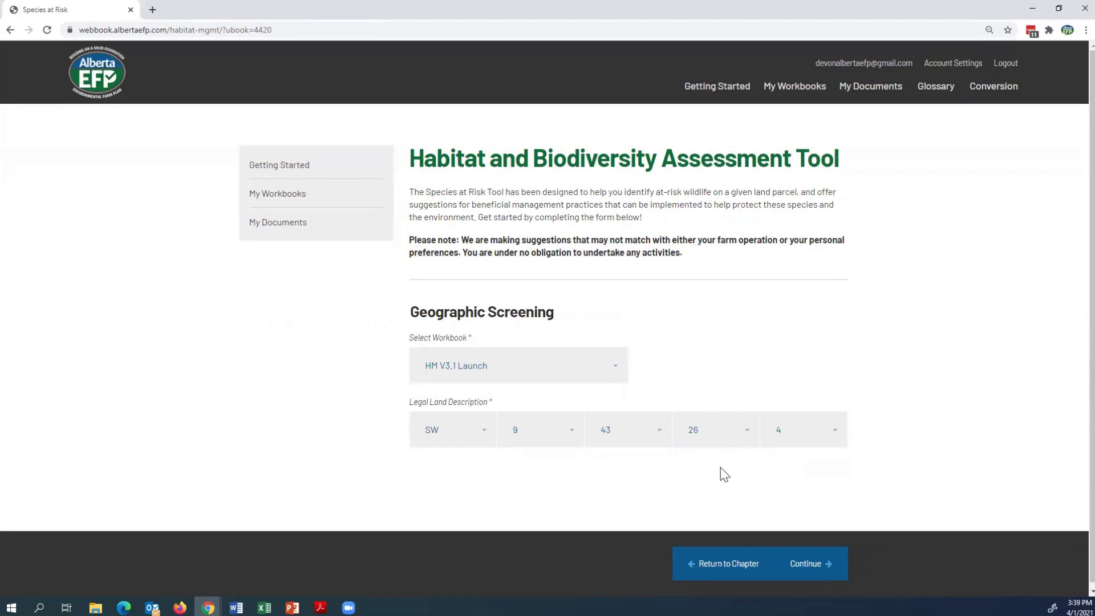
# - Keep quarter SW and section 9 in the legal land description, then continue to habitat types
pyautogui.click(484, 434)
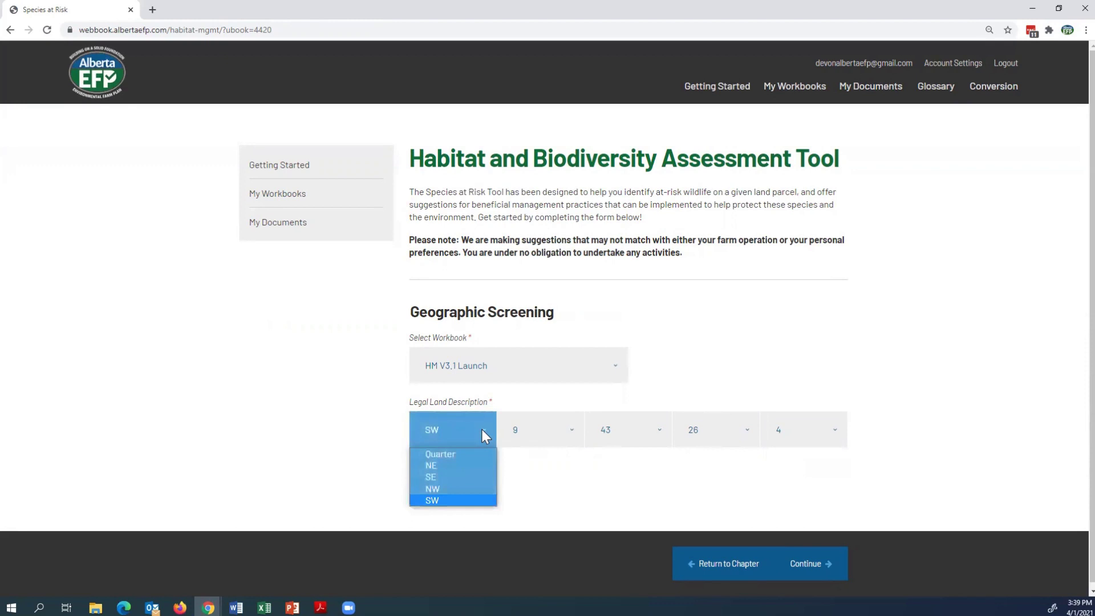
pyautogui.click(484, 433)
pyautogui.click(567, 432)
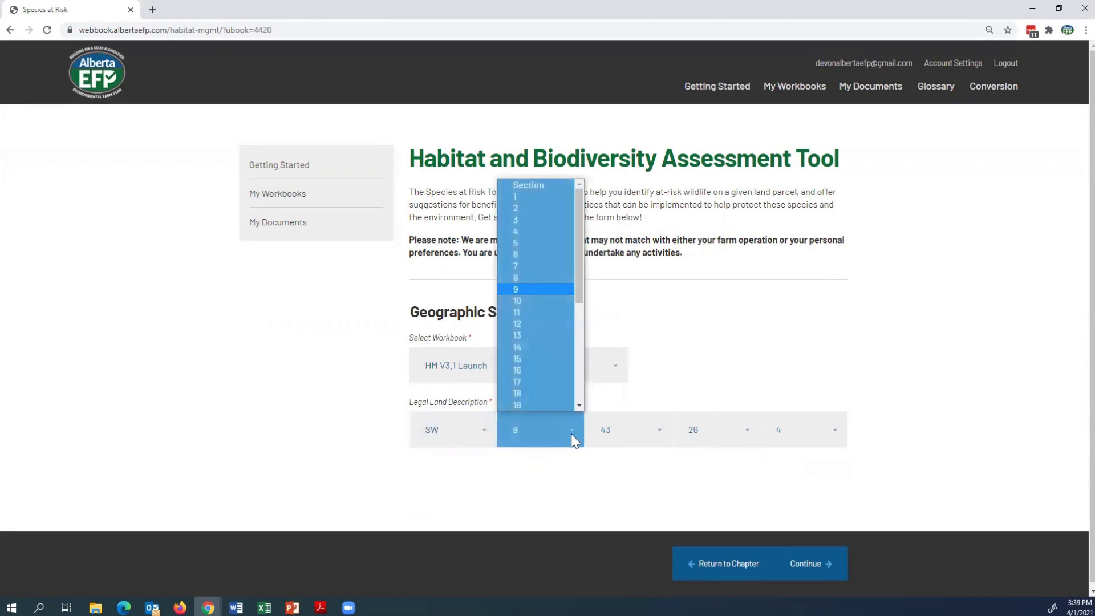
pyautogui.click(572, 434)
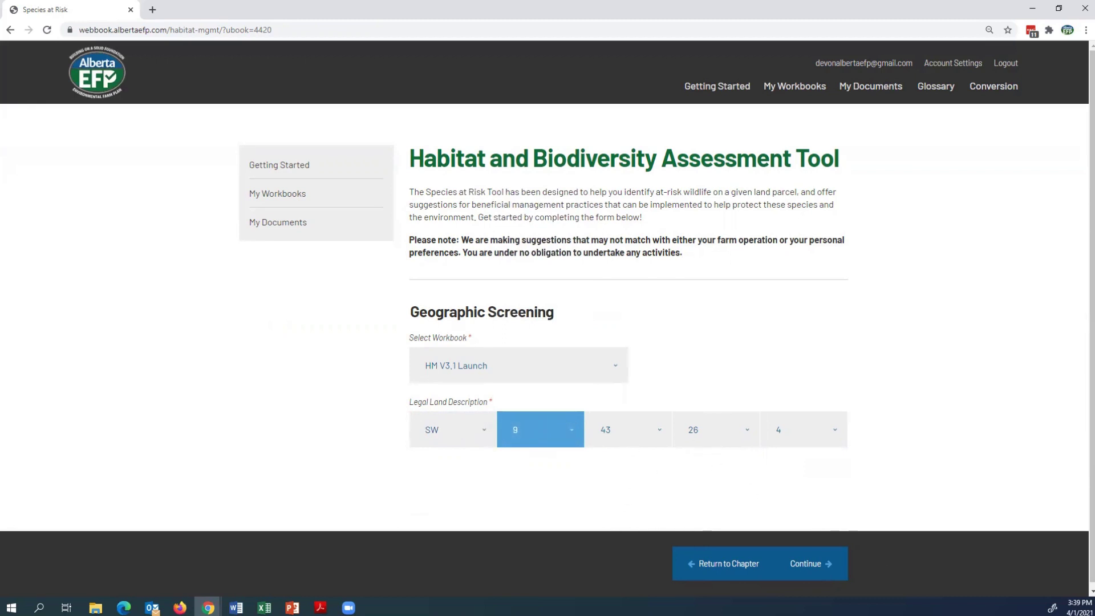
pyautogui.click(810, 563)
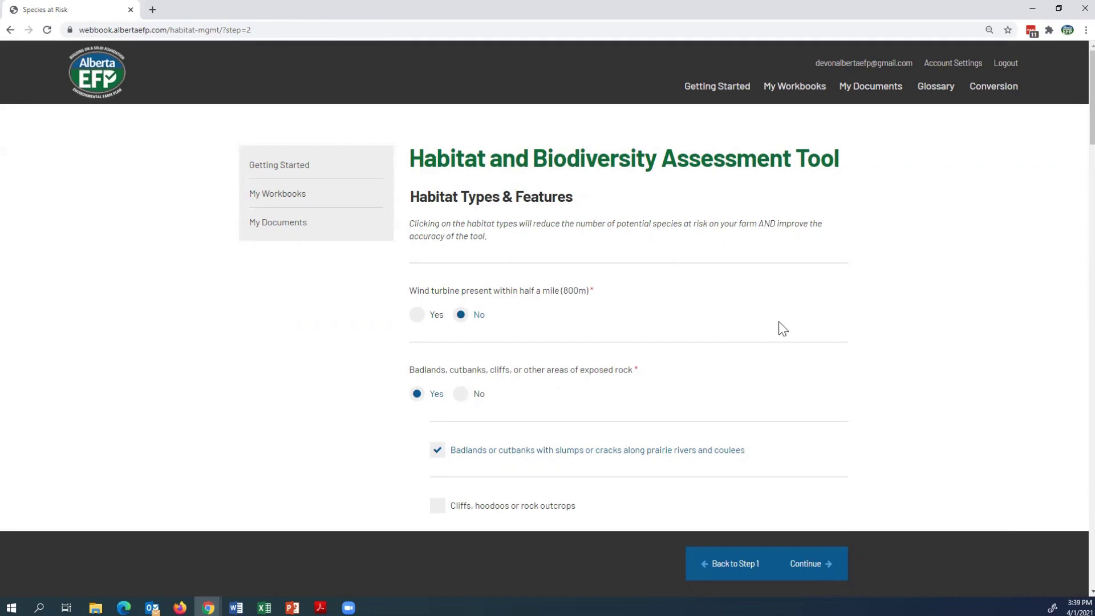
# - Answer Yes to exposed rock with only badlands or cutbanks with slumps checked, then submit
pyautogui.scroll(-1, 780, 325)
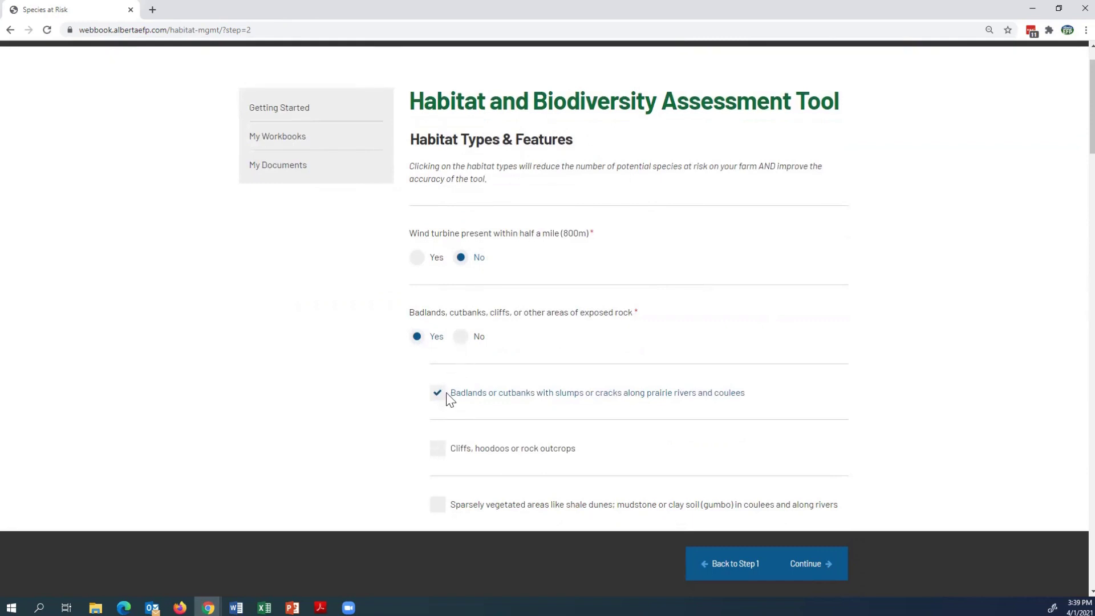
pyautogui.scroll(-3, 653, 341)
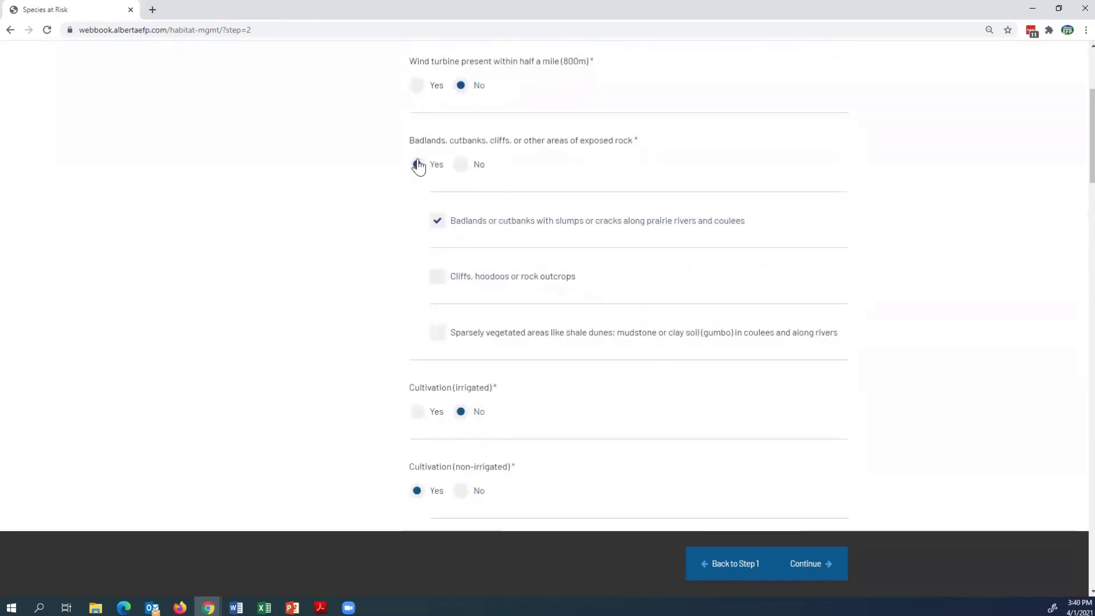
pyautogui.click(461, 167)
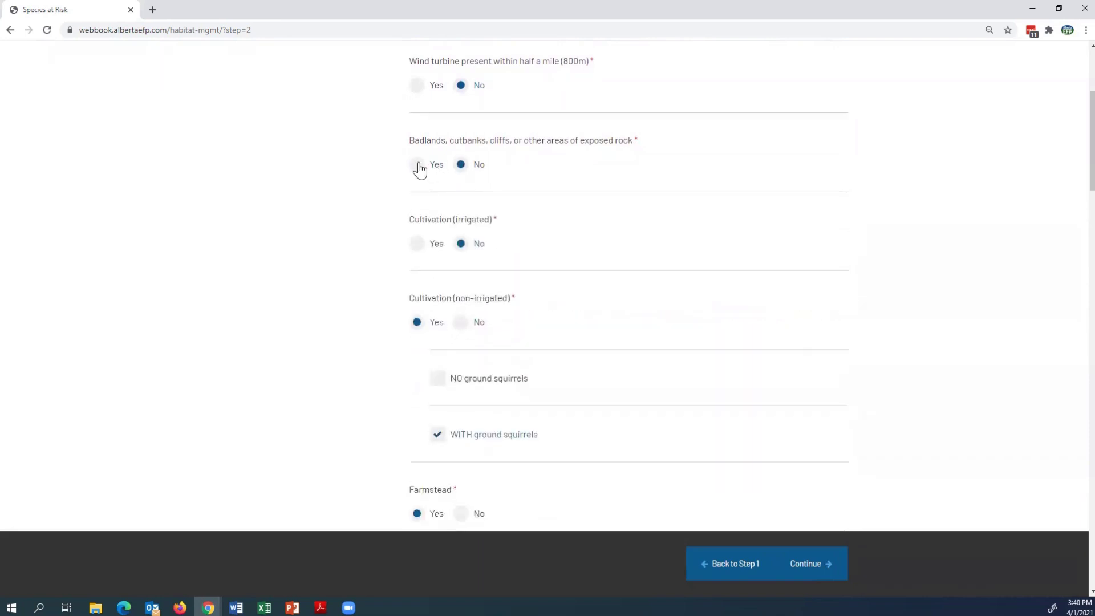
pyautogui.click(418, 165)
pyautogui.click(438, 220)
pyautogui.click(437, 278)
pyautogui.click(438, 334)
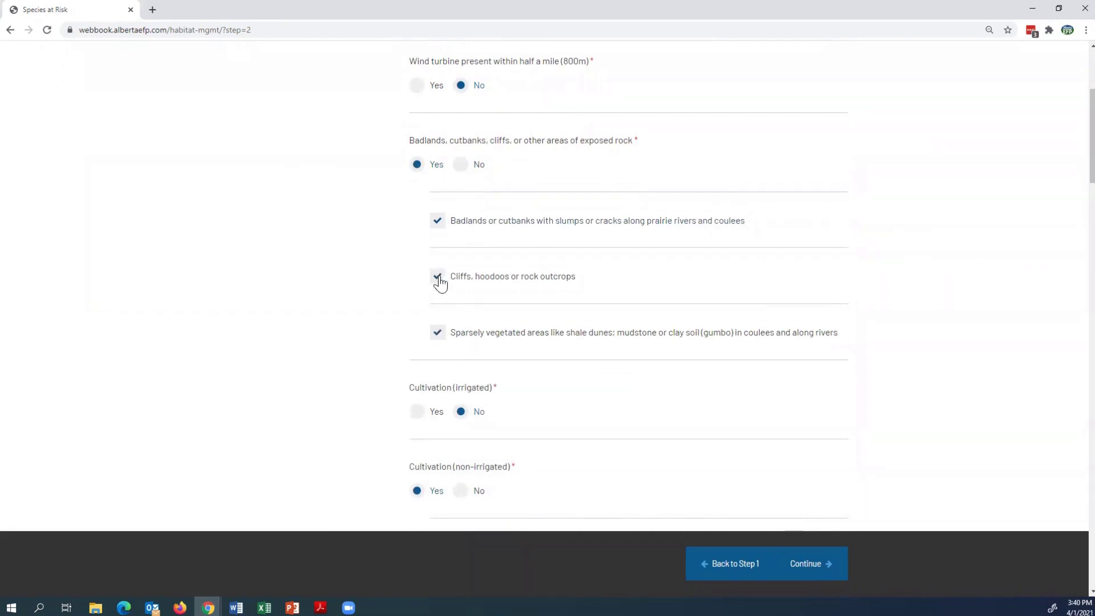
pyautogui.click(438, 278)
pyautogui.click(439, 333)
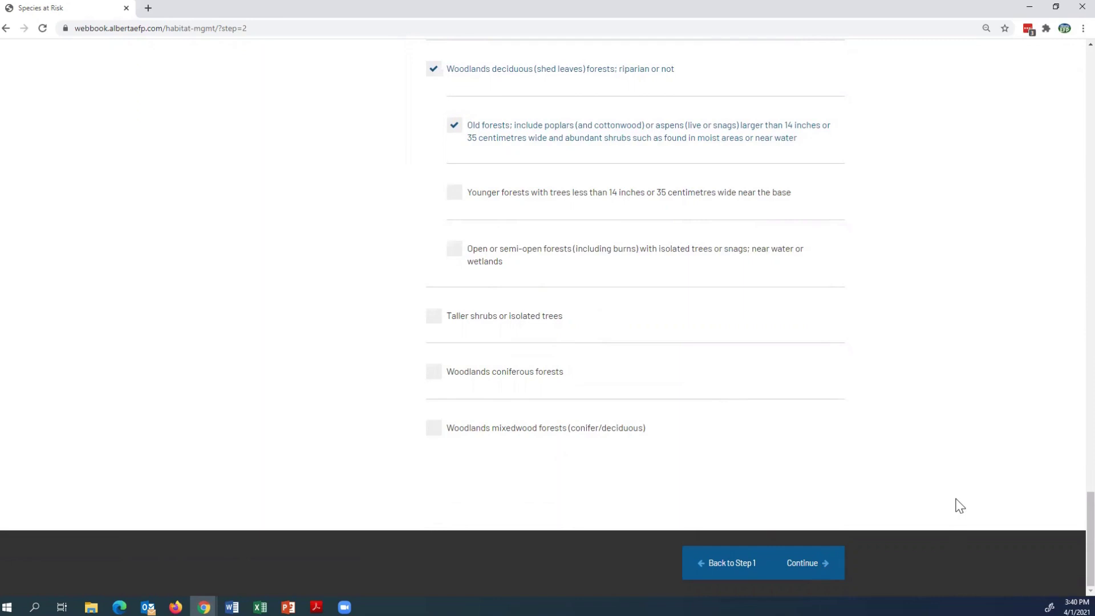
pyautogui.click(824, 563)
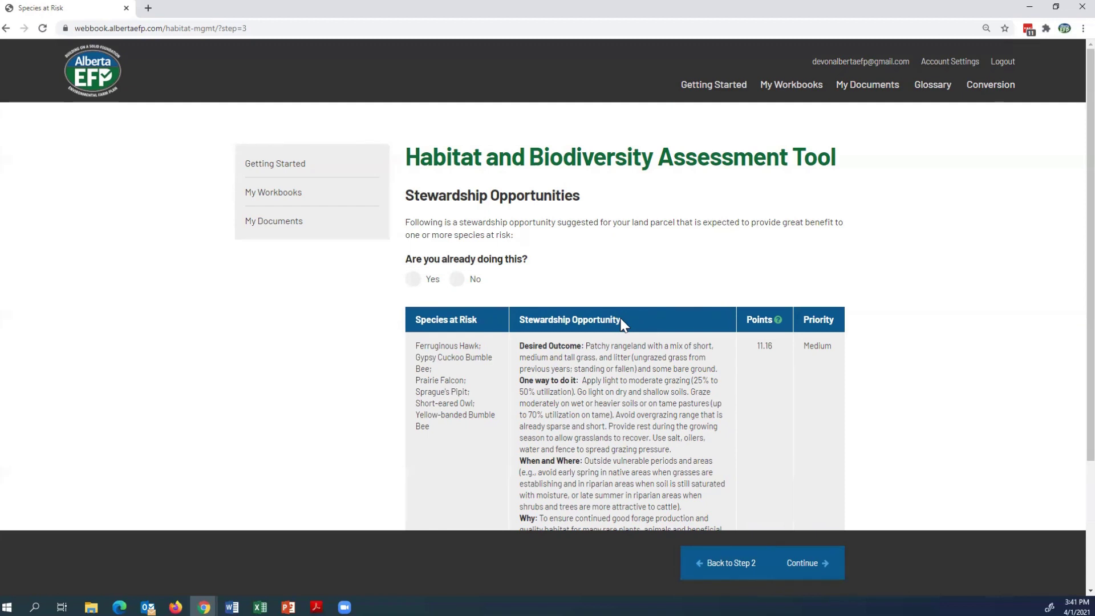
# - Read the Points tooltip and the light-to-moderate grazing opportunity for species at risk
pyautogui.moveTo(778, 321)
pyautogui.scroll(-1, 855, 377)
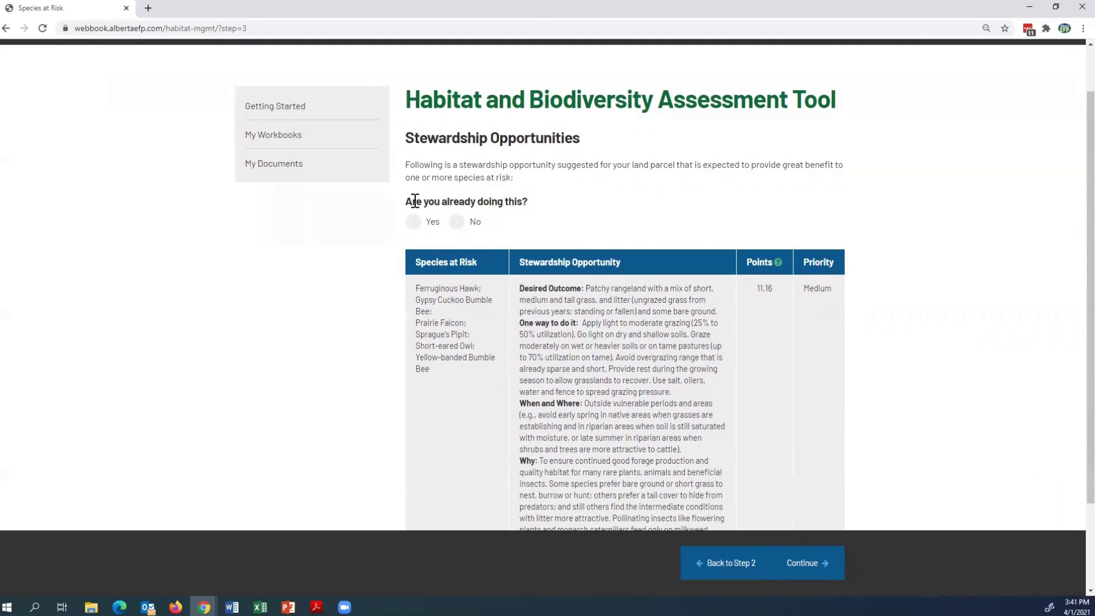
# - Answer patchy-rangeland grazing as not already done but would consider, then continue
pyautogui.click(456, 224)
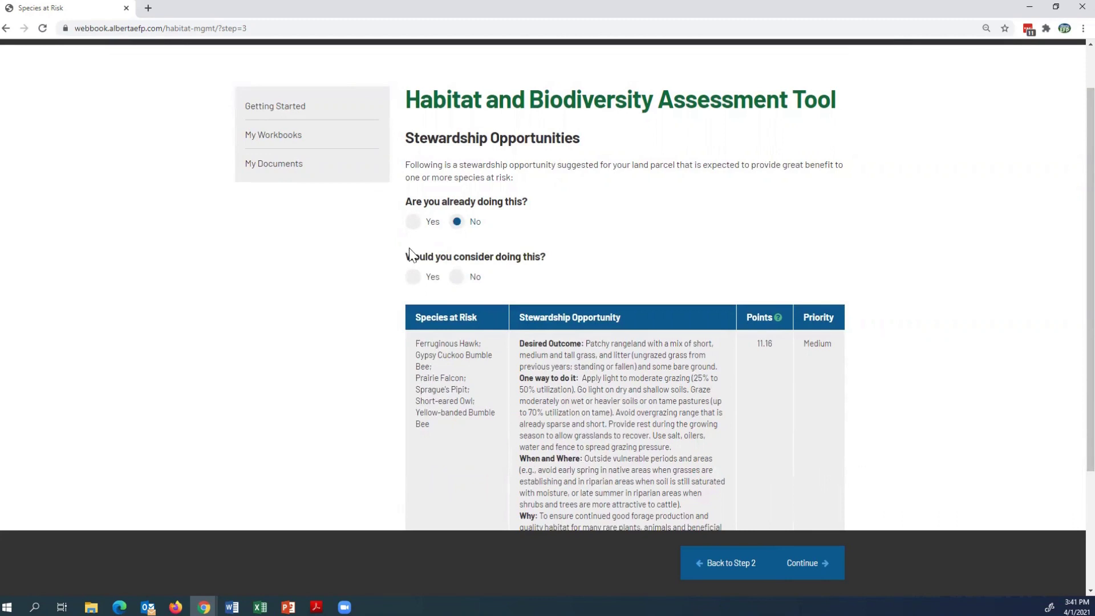
pyautogui.click(414, 280)
pyautogui.scroll(-3, 731, 355)
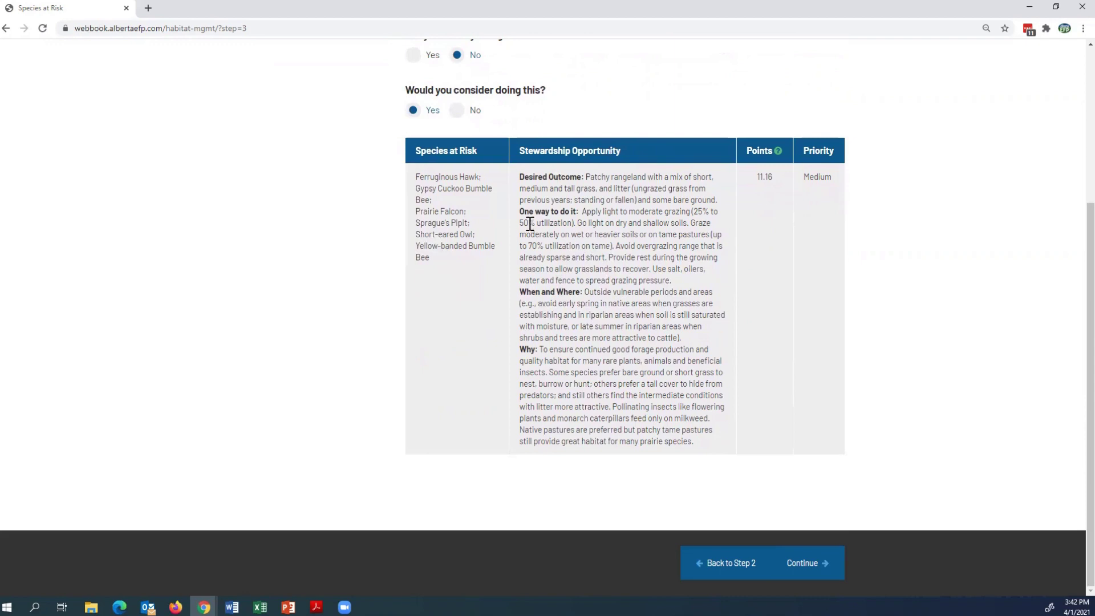
pyautogui.moveTo(520, 212); pyautogui.dragTo(684, 291)
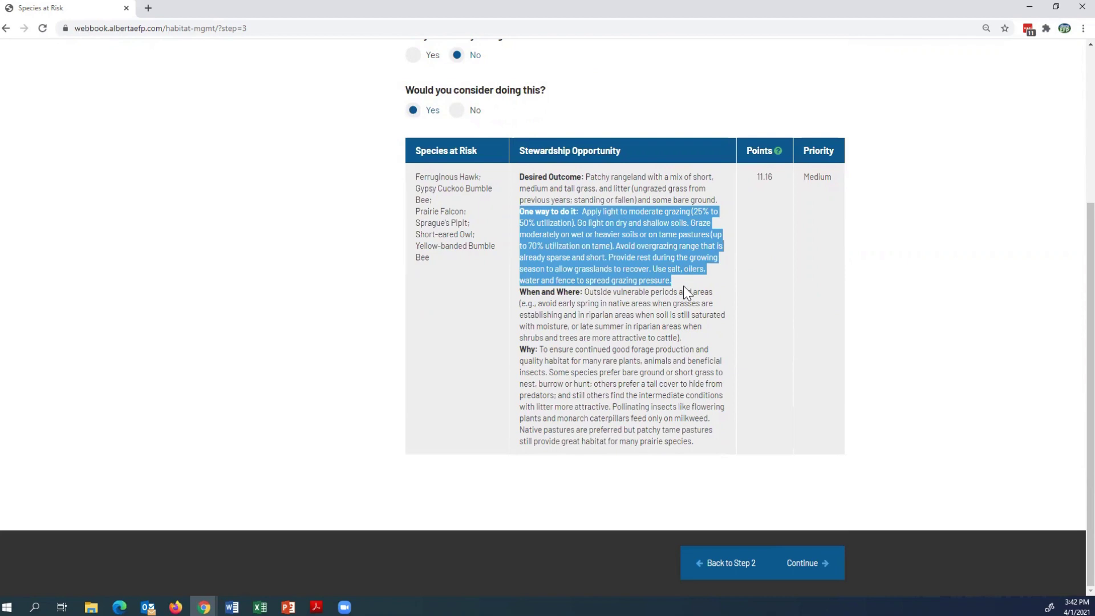
pyautogui.click(684, 286)
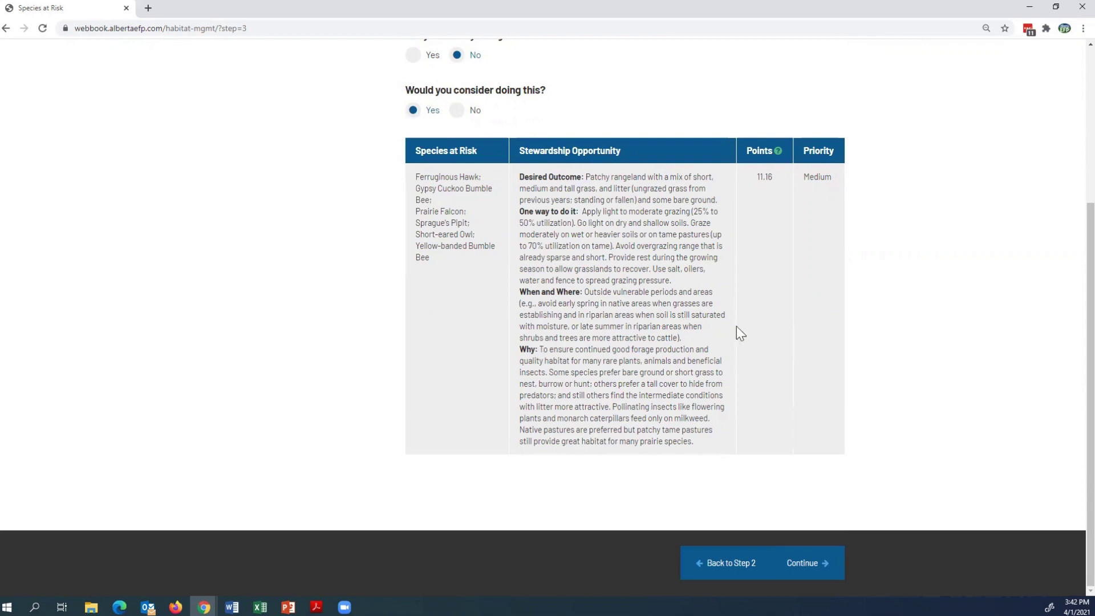
pyautogui.scroll(1, 845, 353)
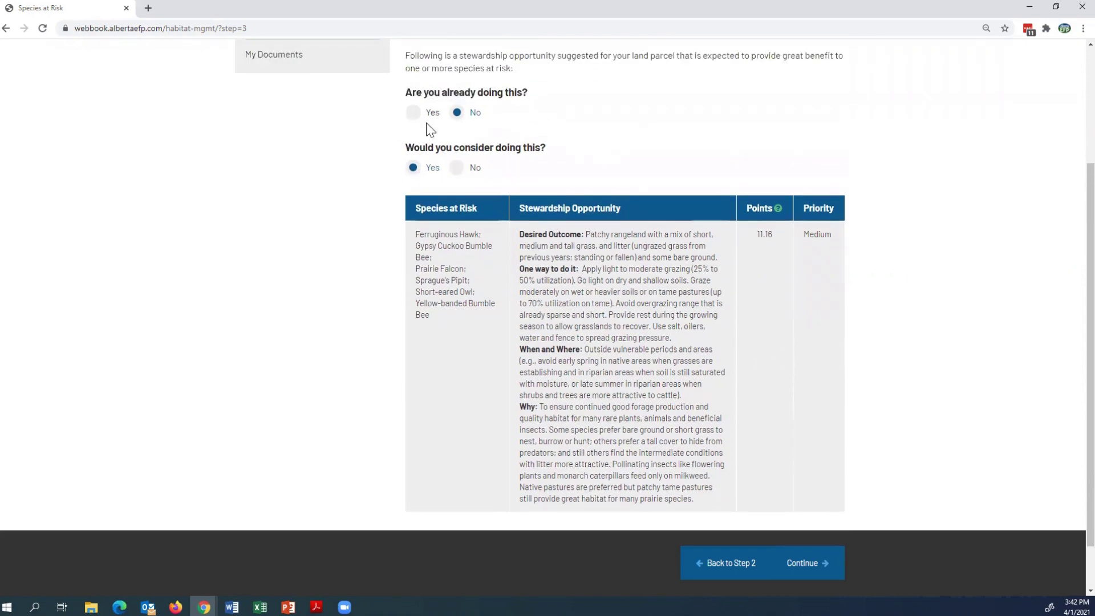
pyautogui.click(820, 565)
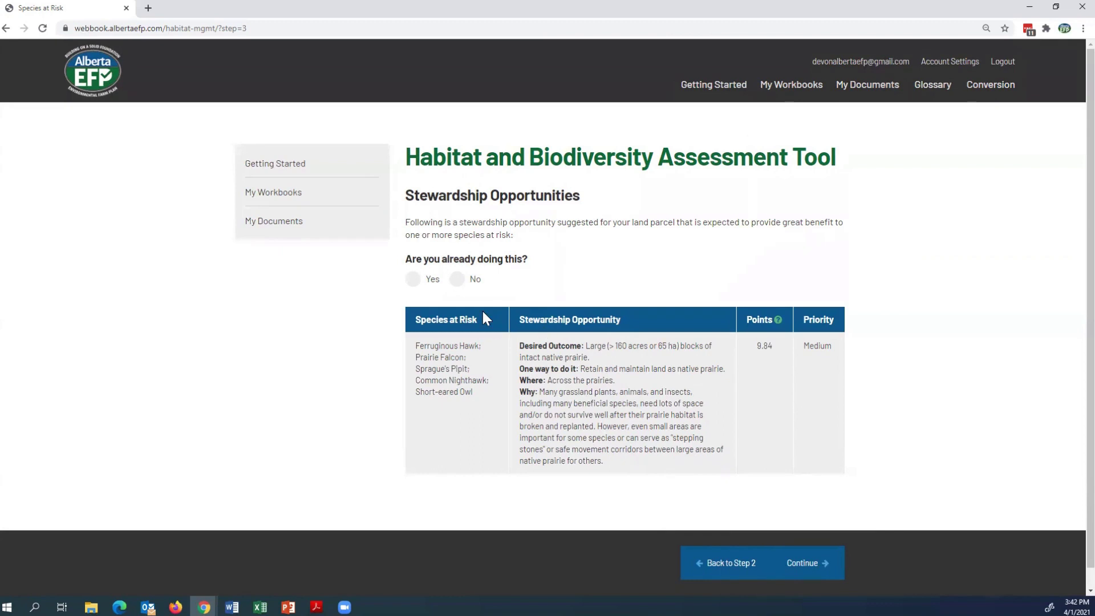
# - Answer No to both native-prairie questions, then mark riparian salt placement as already done
pyautogui.click(457, 280)
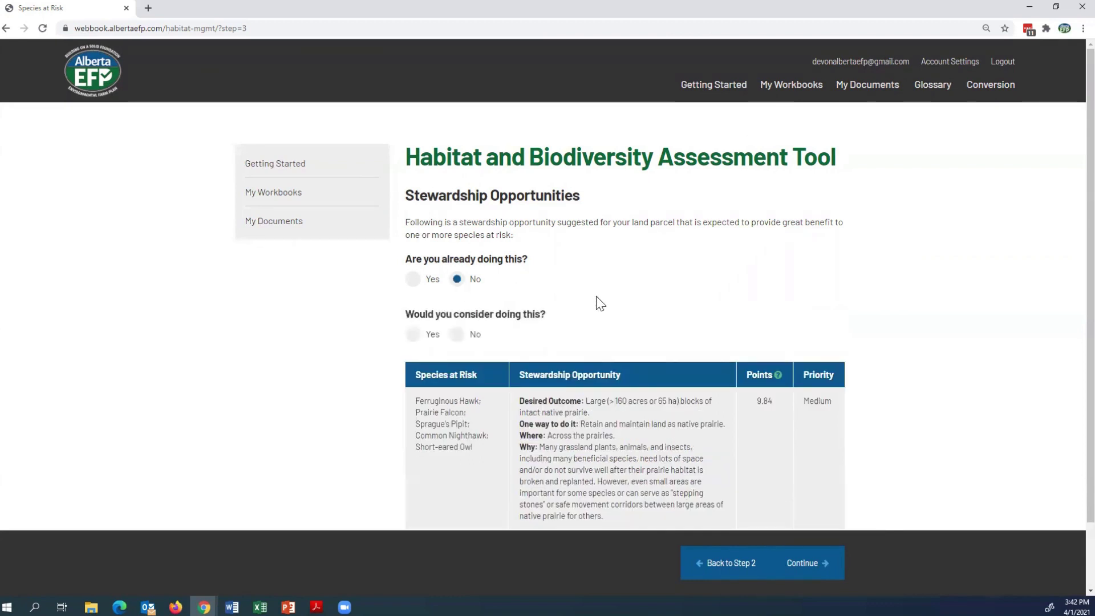
pyautogui.scroll(-1, 599, 299)
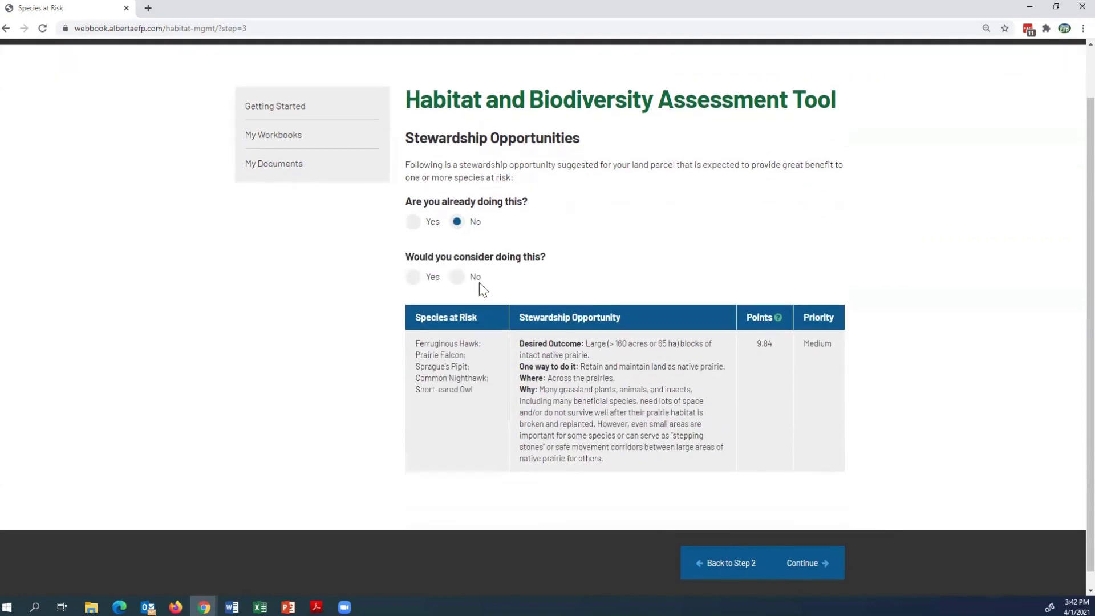
pyautogui.click(457, 279)
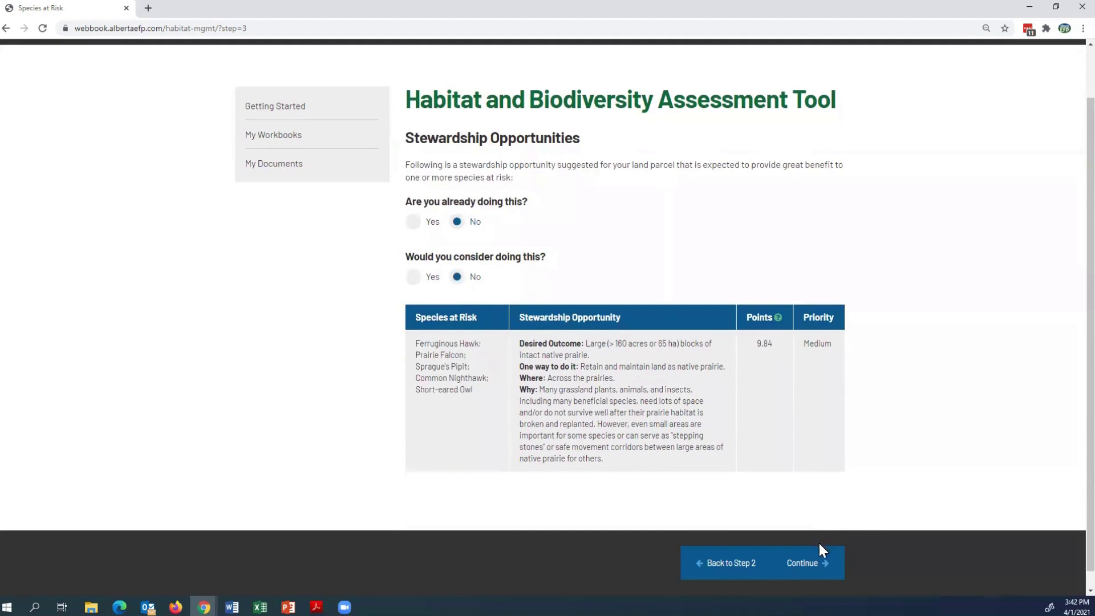
pyautogui.click(825, 569)
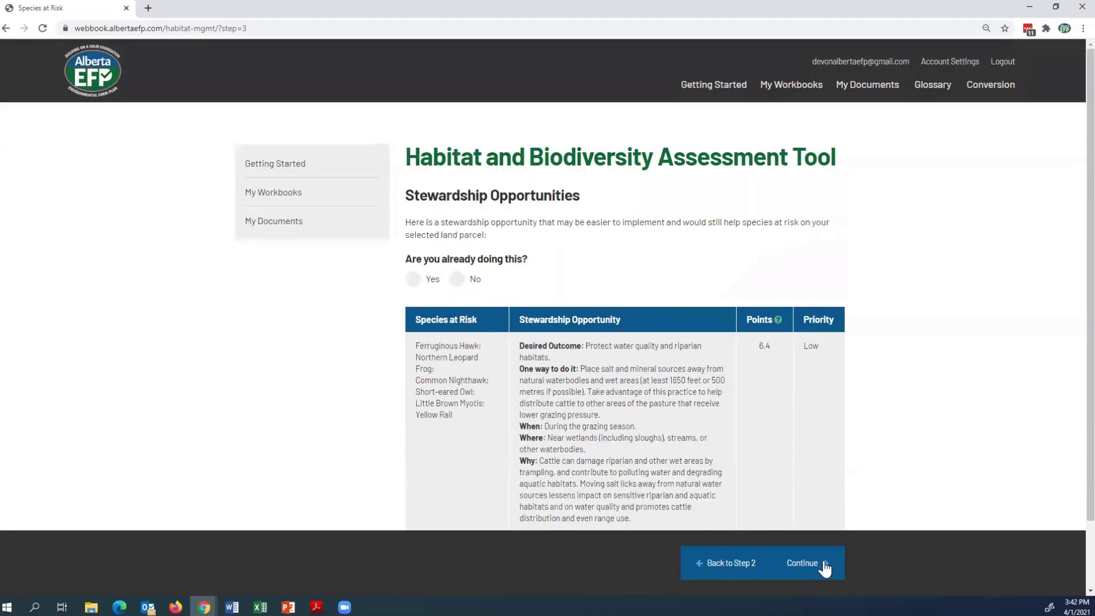
pyautogui.scroll(-1, 839, 516)
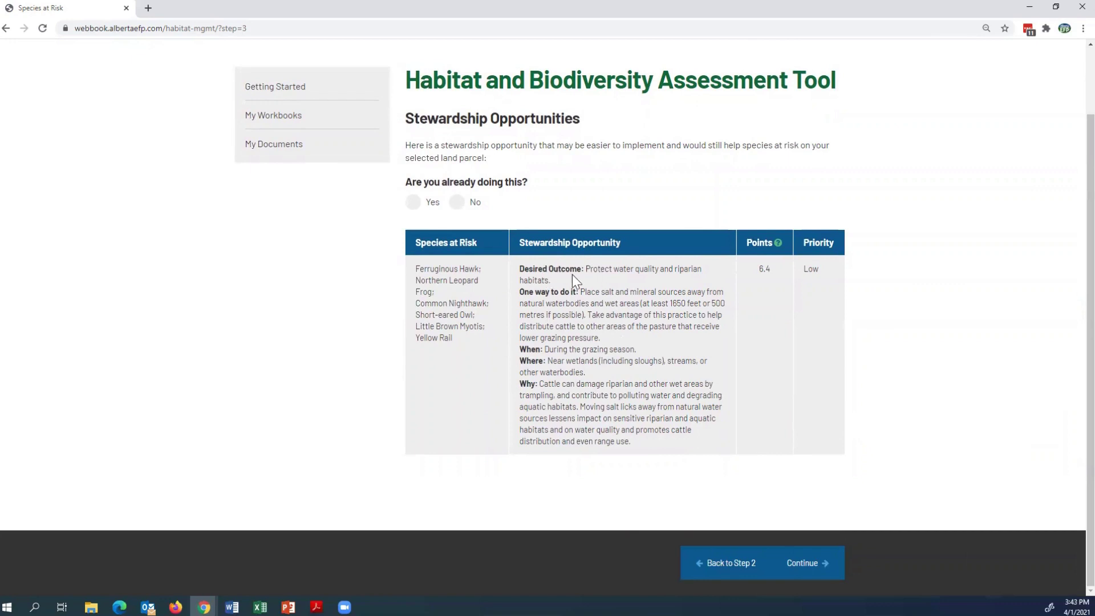
pyautogui.click(419, 211)
# - Continue to Additional Stewardship Opportunities and start a comment on the patchy rangeland item
pyautogui.click(804, 564)
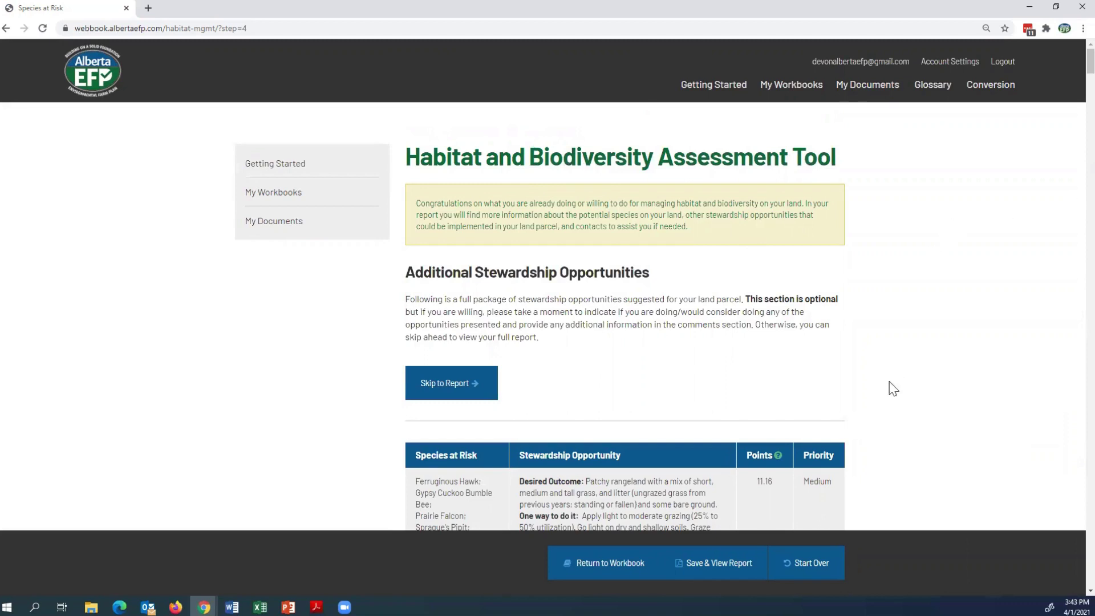
pyautogui.scroll(-6, 894, 387)
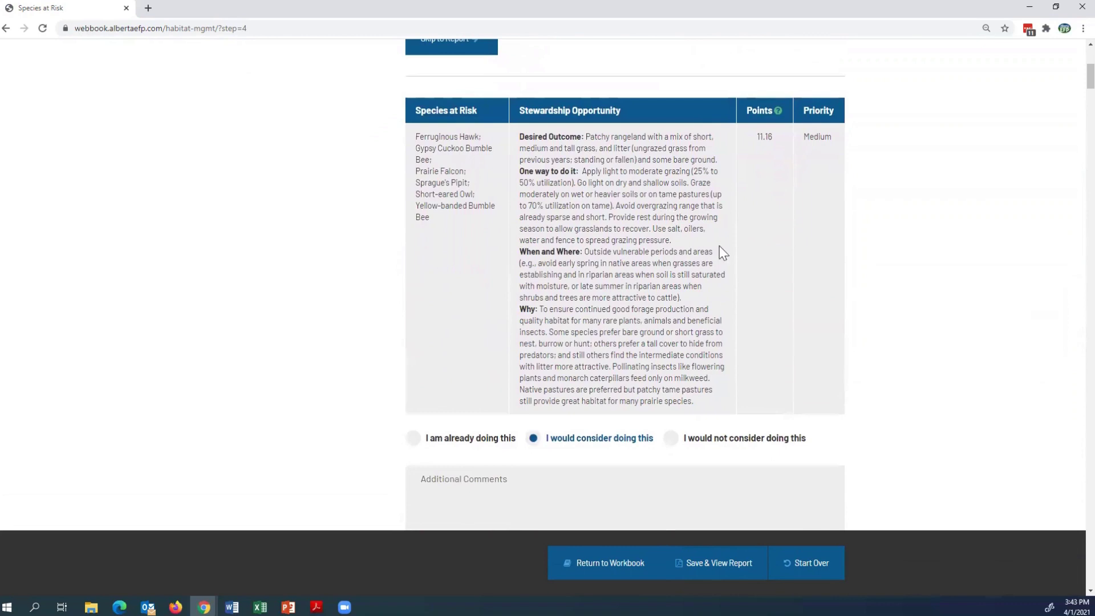
pyautogui.scroll(-1, 711, 277)
pyautogui.click(505, 429)
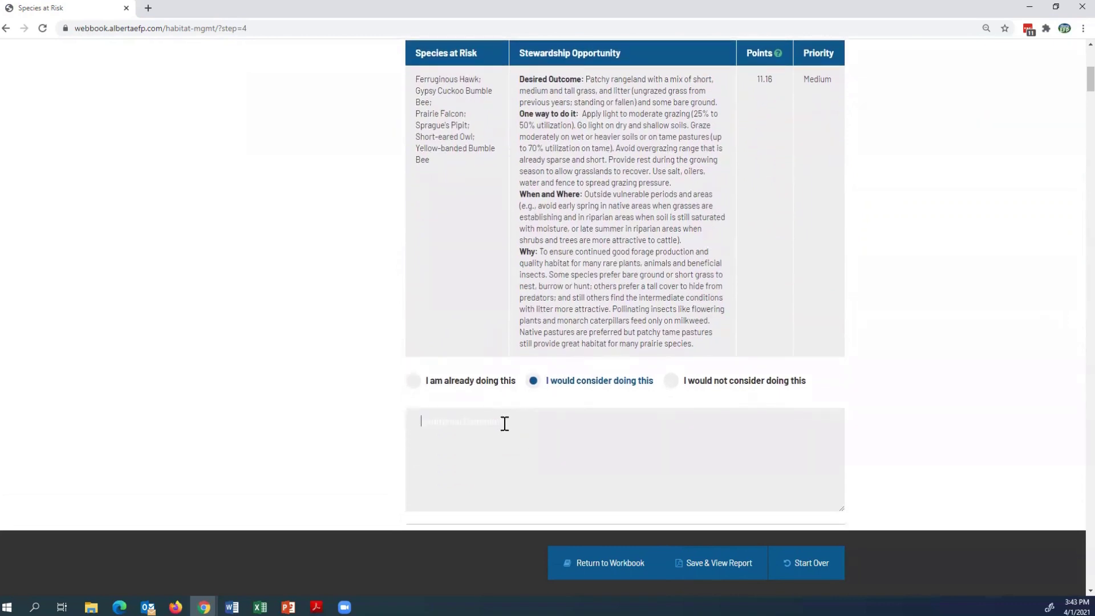
# - Mark connected native prairie blocks as already being done and start its Additional Comments
pyautogui.scroll(-7, 487, 443)
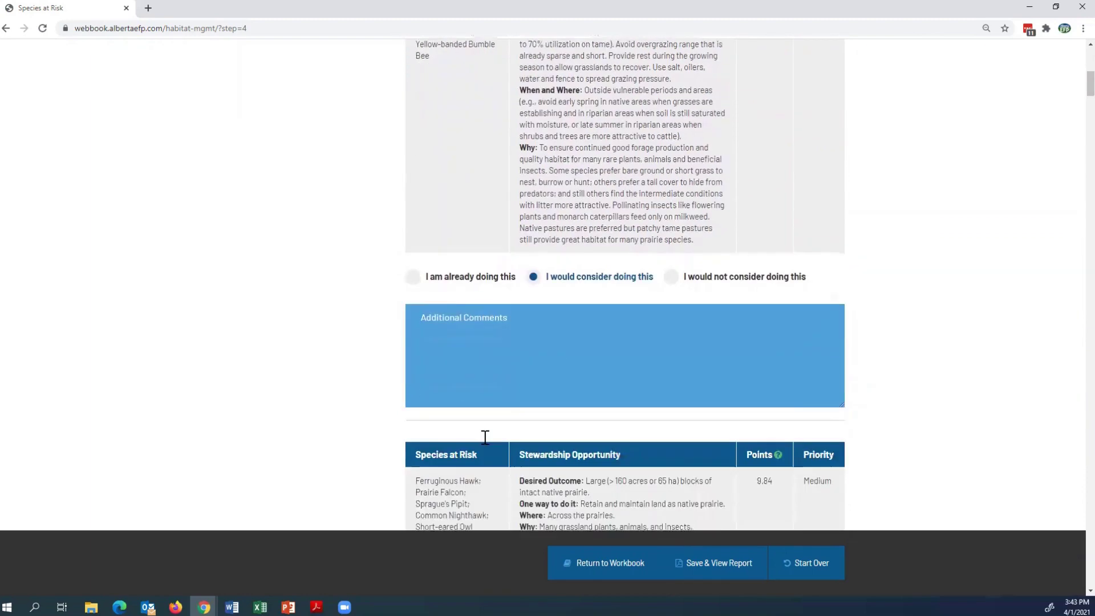
pyautogui.scroll(-6, 479, 396)
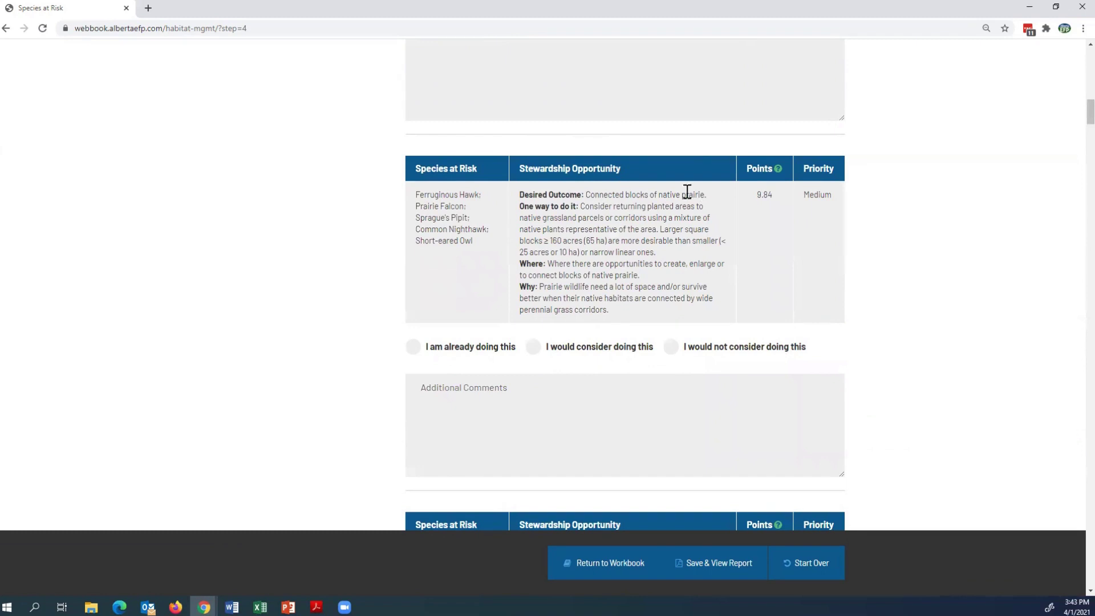
pyautogui.click(671, 354)
pyautogui.click(413, 349)
pyautogui.click(489, 393)
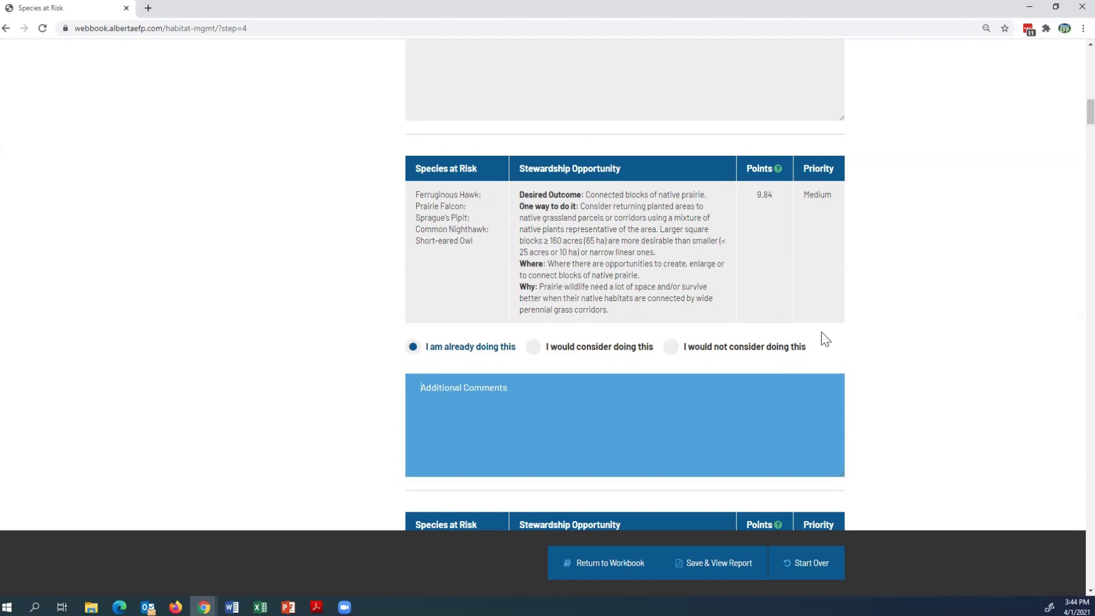
# - Save and view the report, then return to Chapter 5 Habitat Management of HM V3.1 Launch
pyautogui.scroll(15, 934, 417)
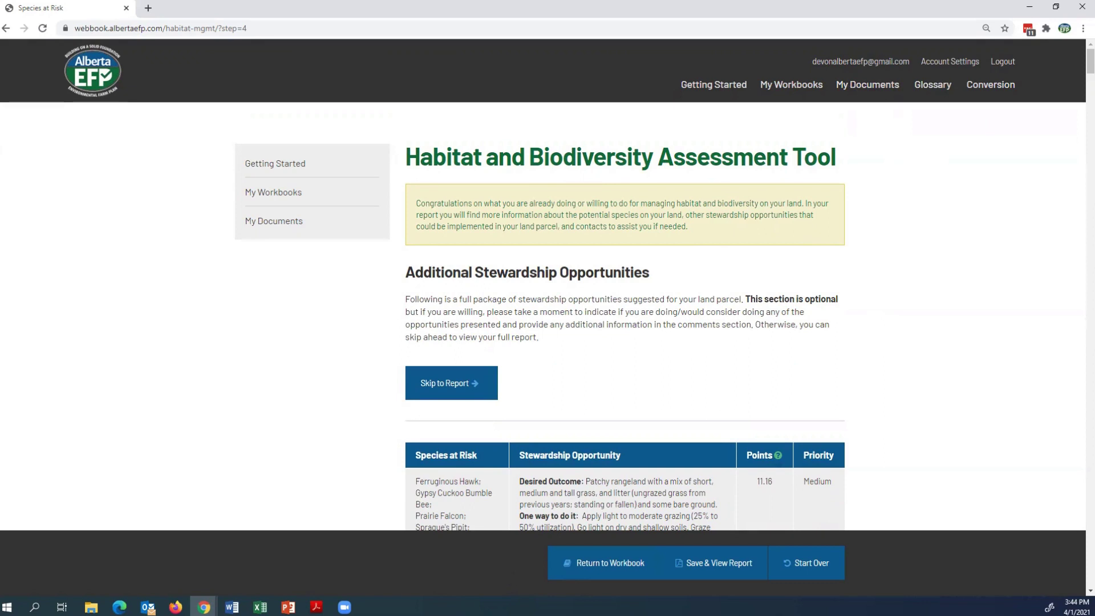
pyautogui.click(730, 570)
pyautogui.click(610, 565)
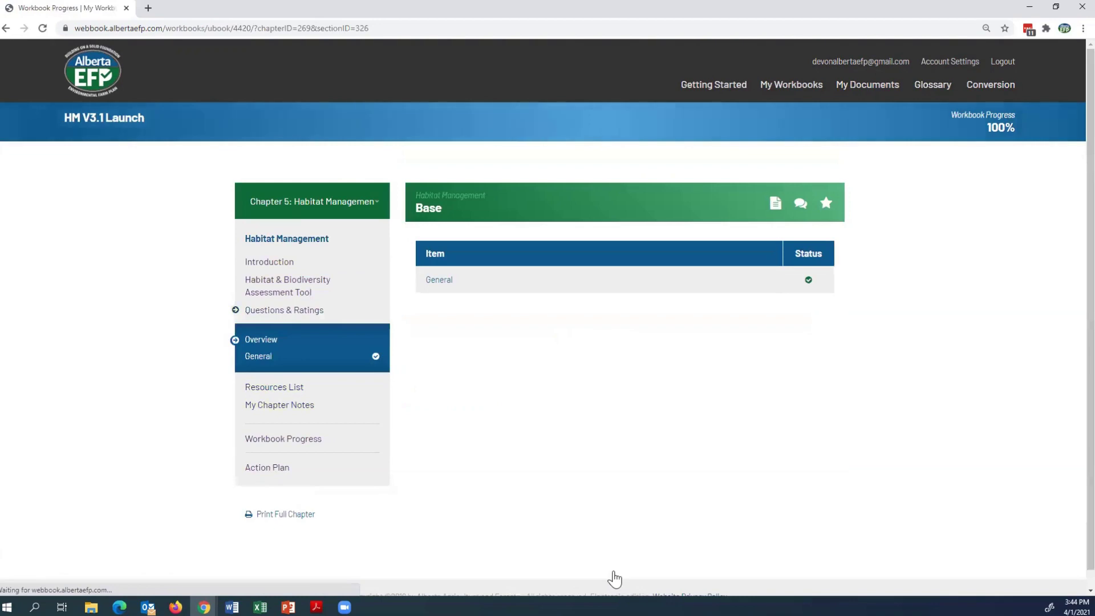